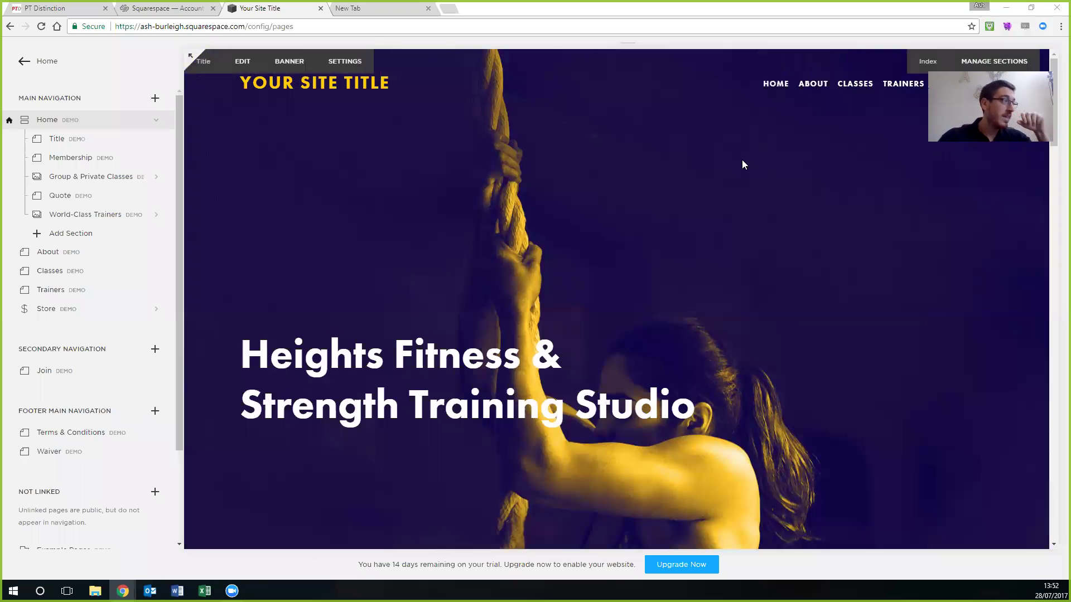
Step: Create a new blank-layout page titled 'Login' under Main Navigation
click(24, 61)
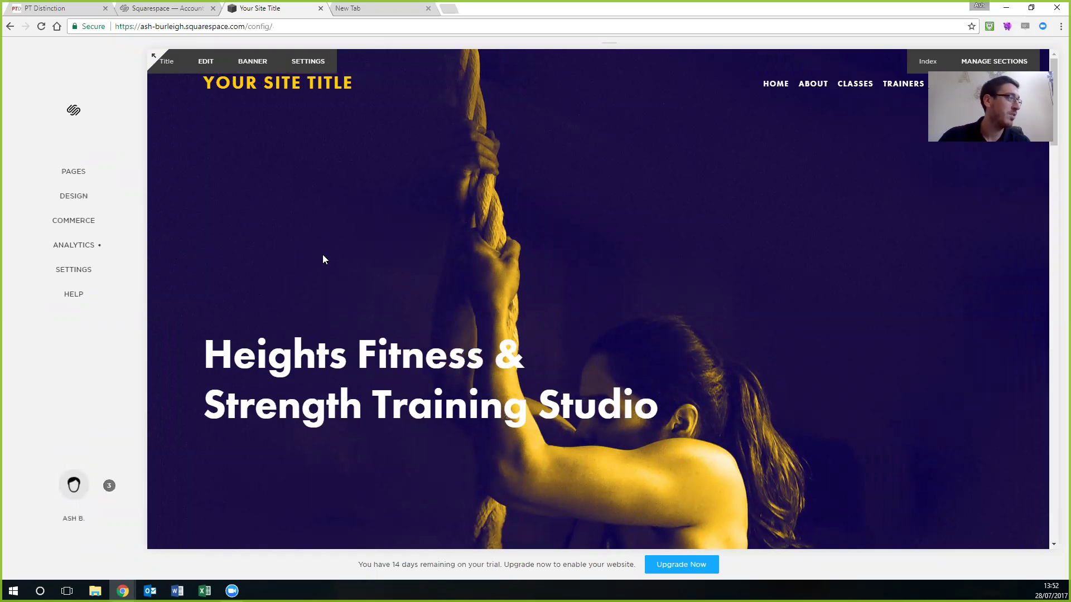
click(75, 180)
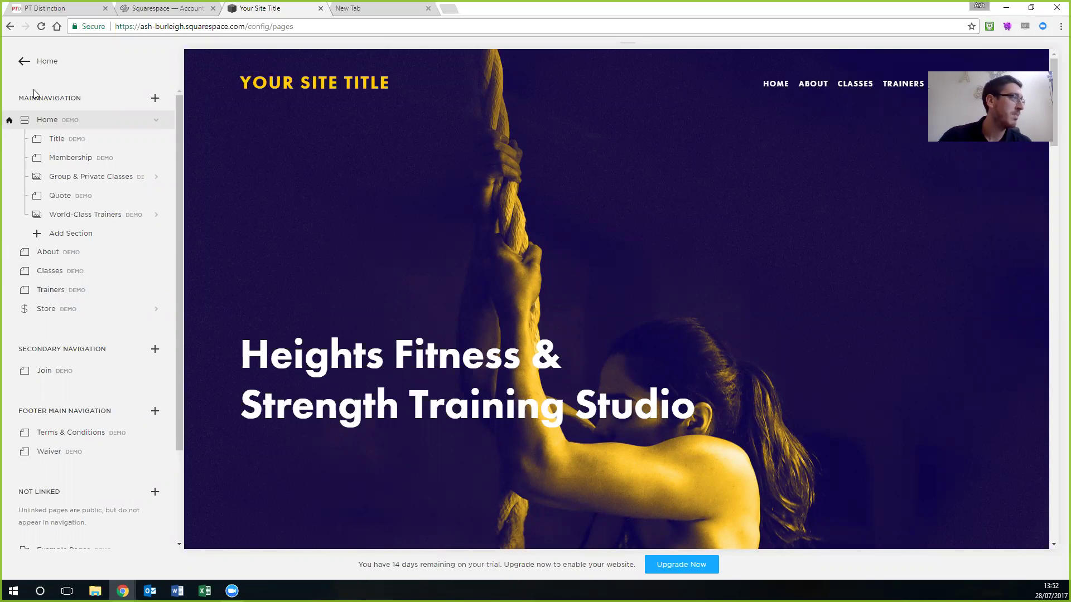
click(154, 98)
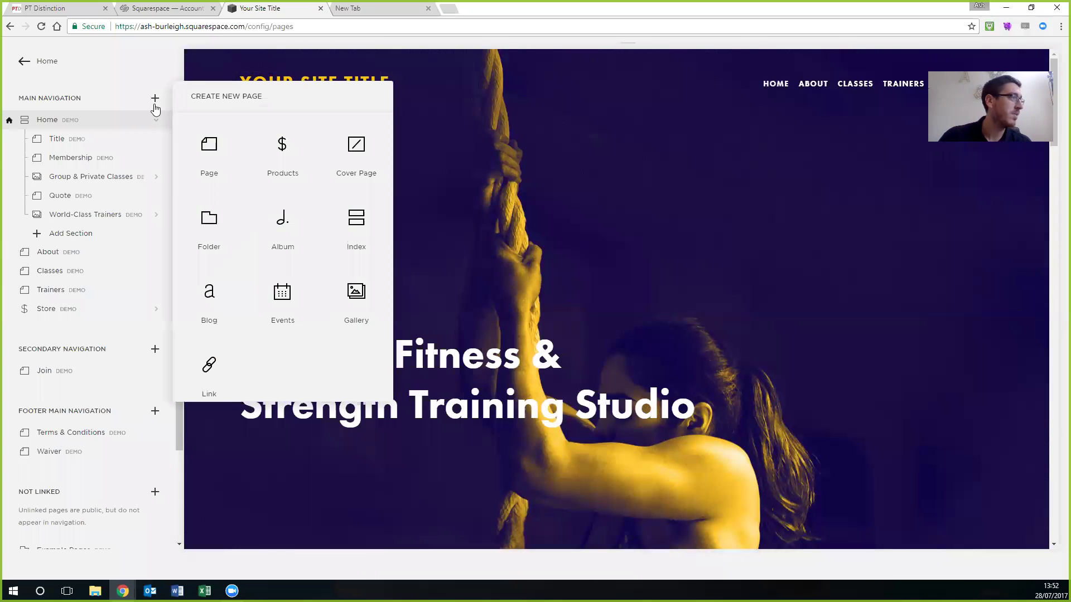
click(209, 151)
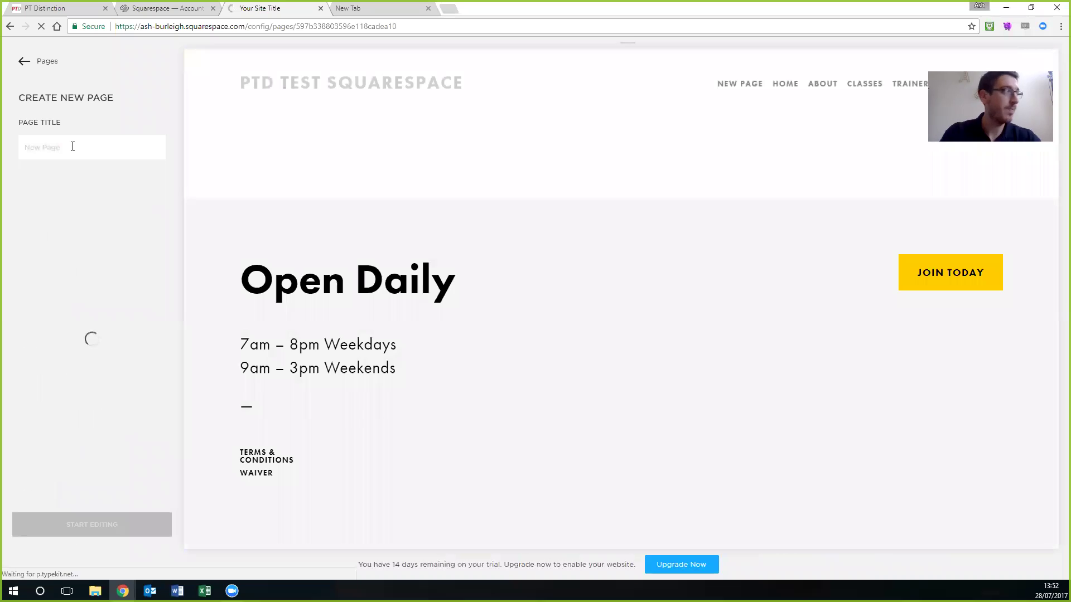
text(Login)
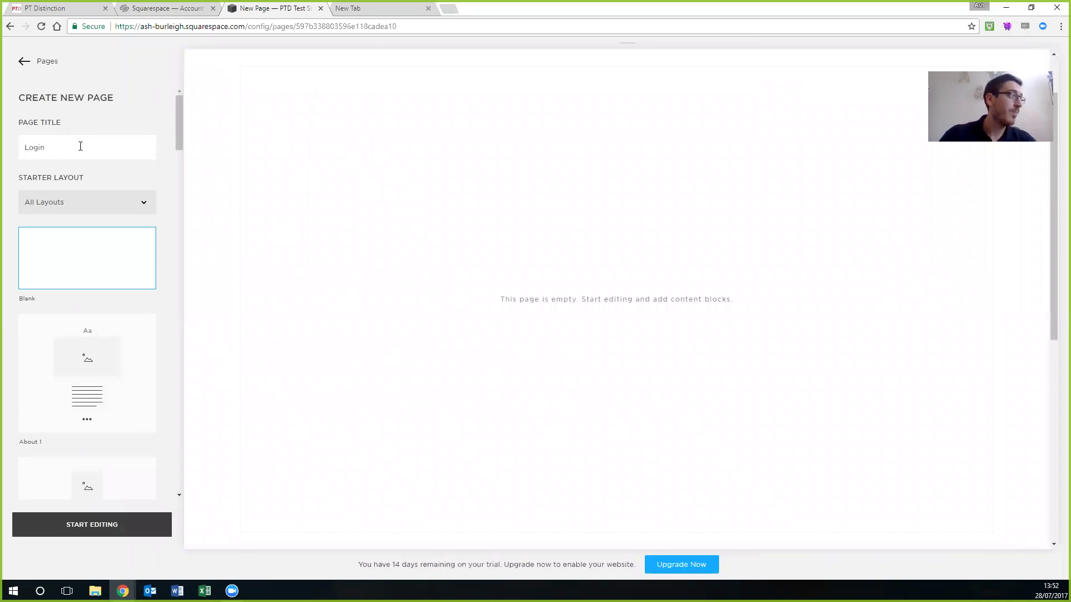
click(99, 533)
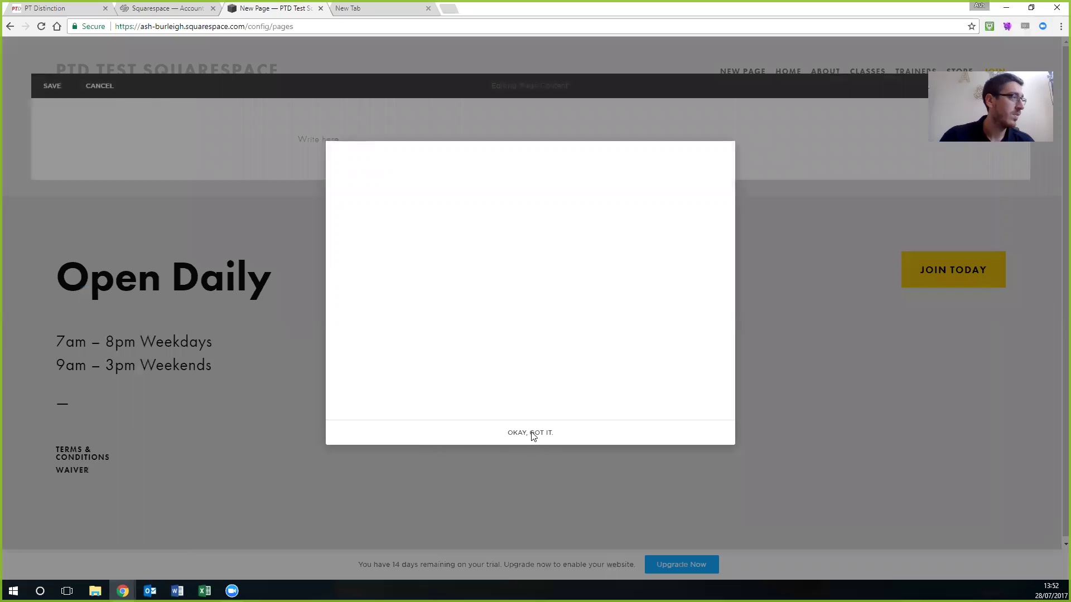
Step: Write 'Client Login' in the Login page's empty text block
click(532, 434)
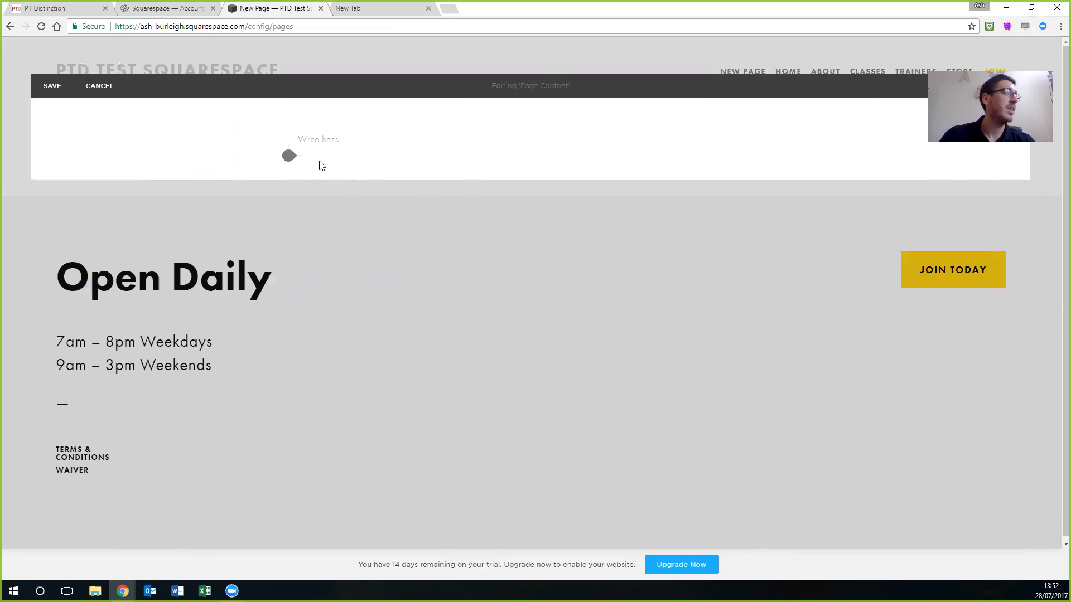
mouse_move(444, 142)
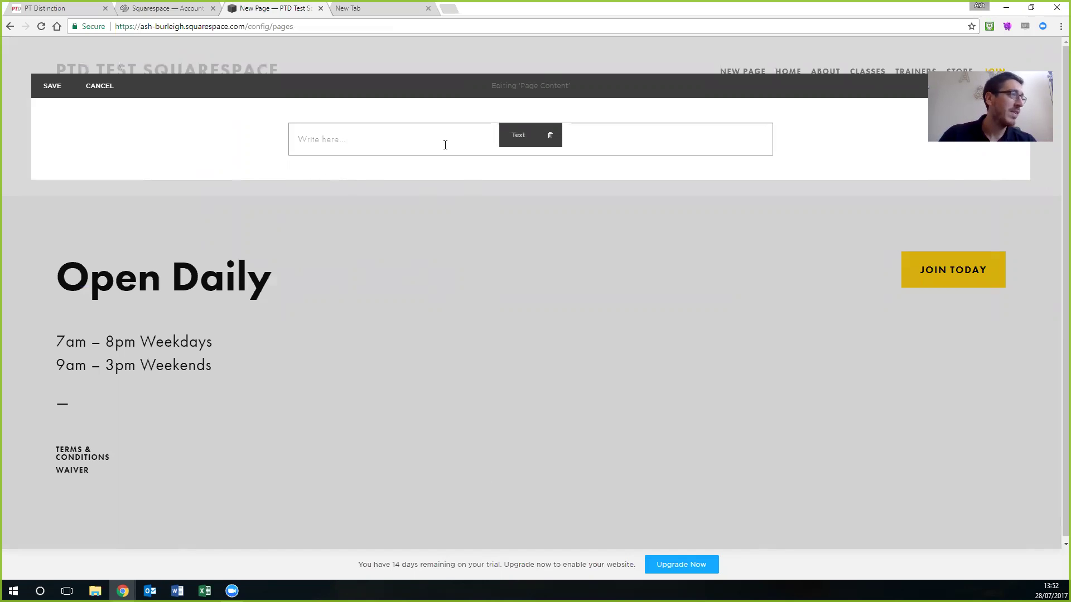
click(363, 142)
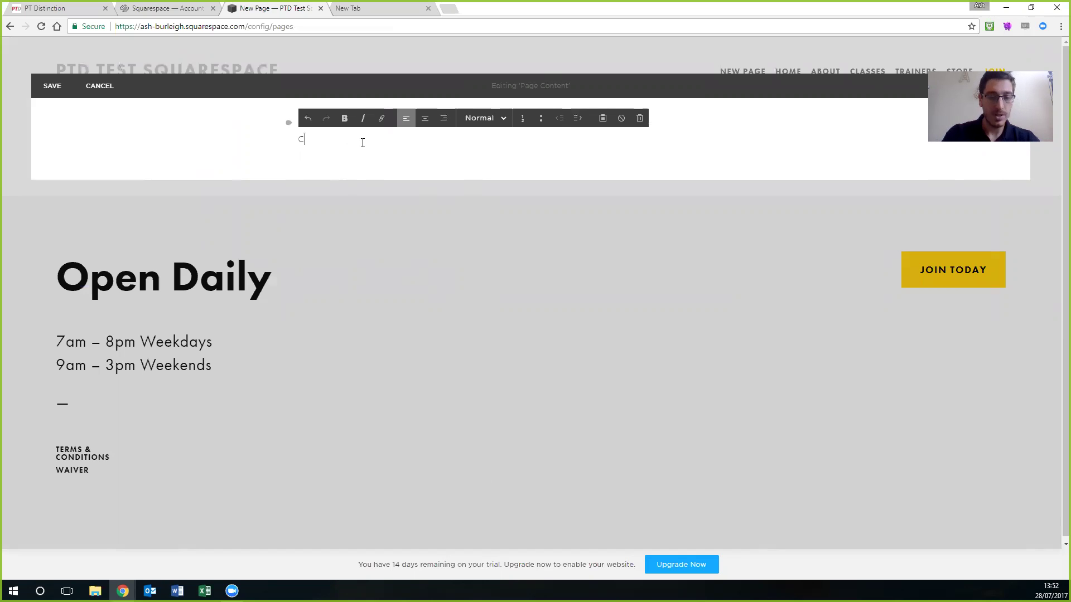
text(lient Login)
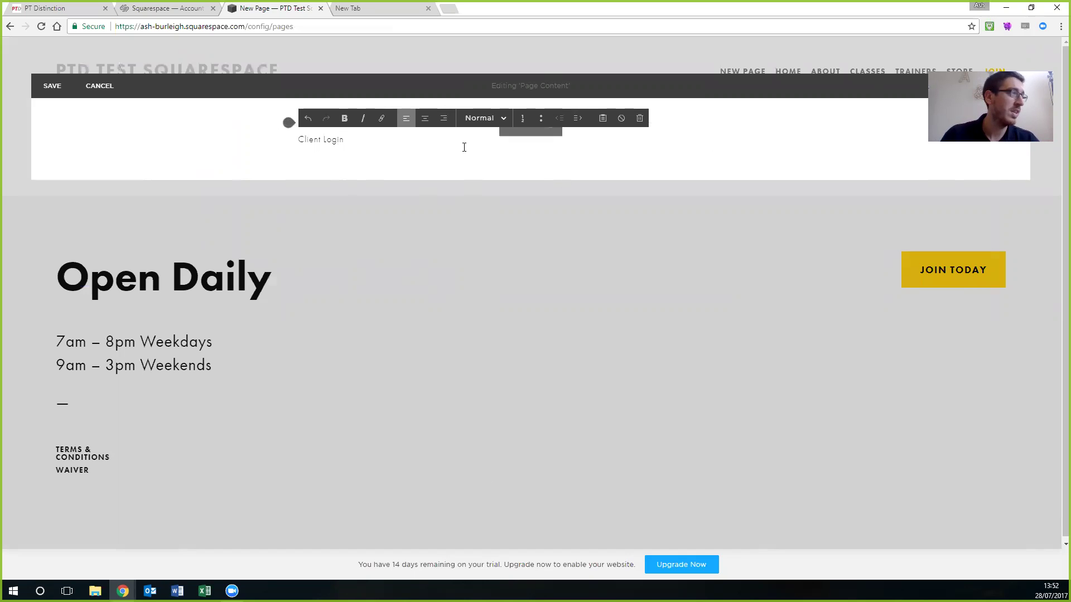
key(Escape)
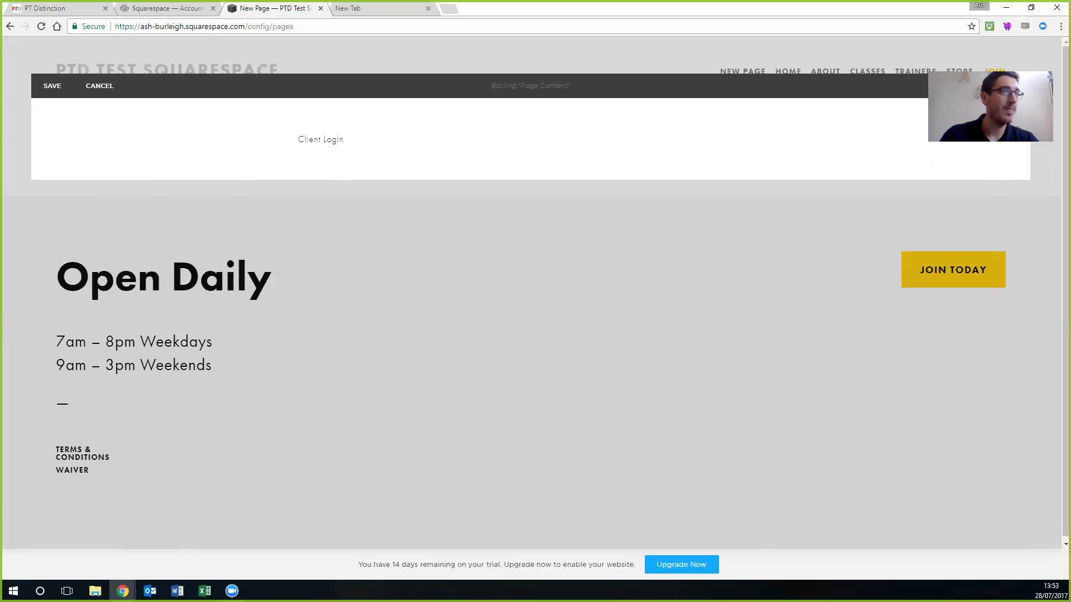
Step: Insert a Code block below Client Login, keeping its language set to HTML
click(1008, 109)
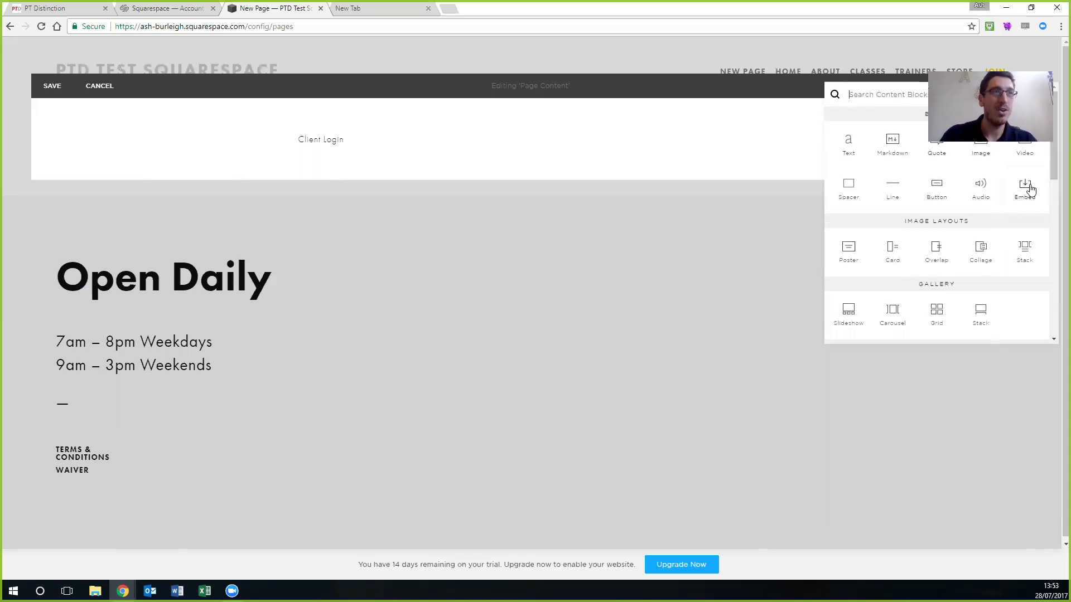
scroll(1054, 146, down, 1)
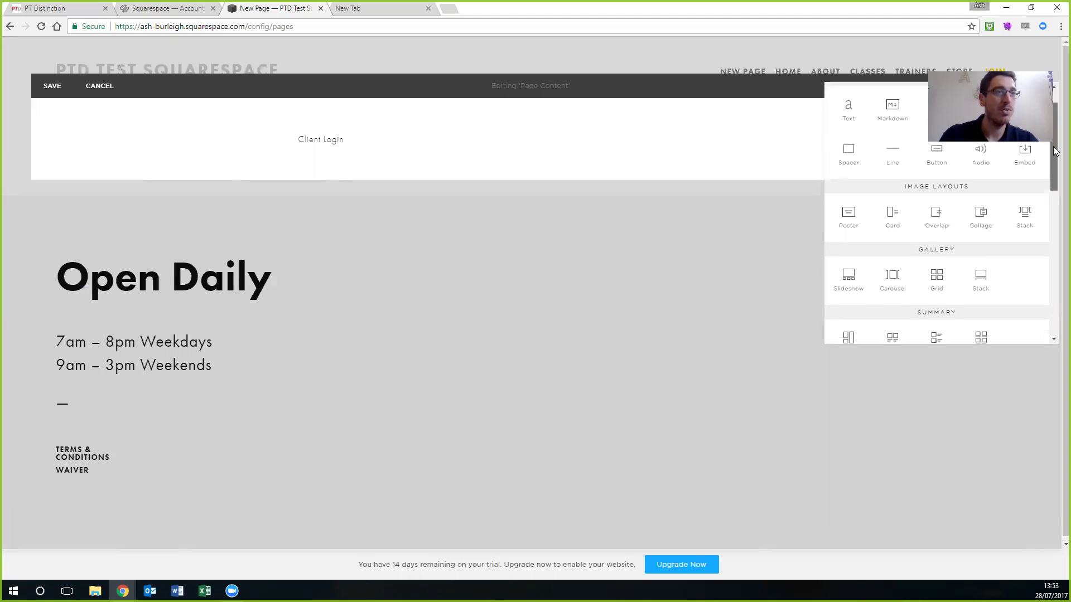
drag(1053, 147, 1052, 214)
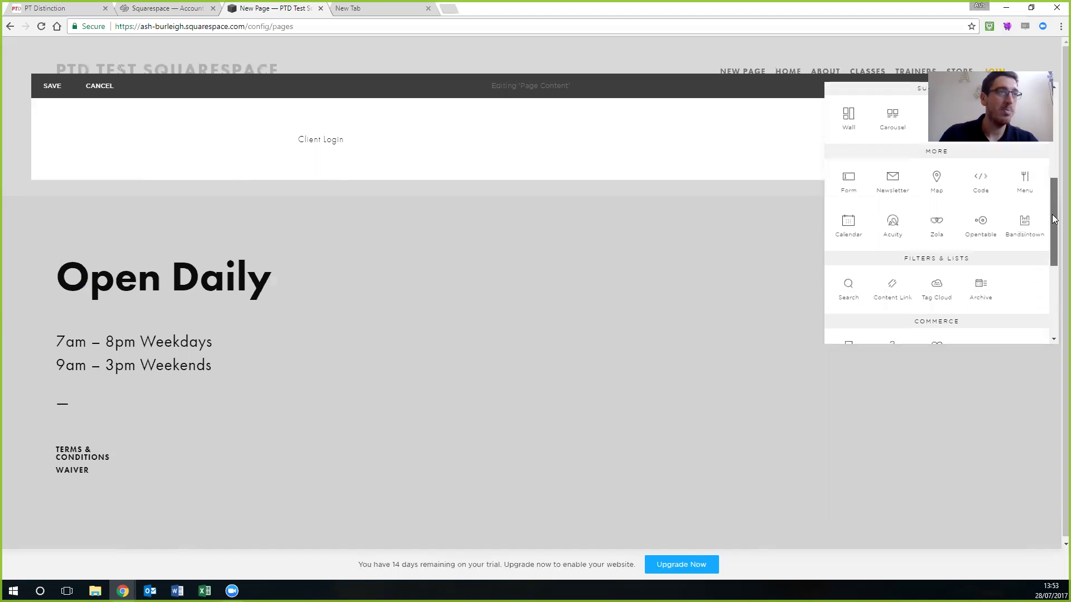
click(980, 181)
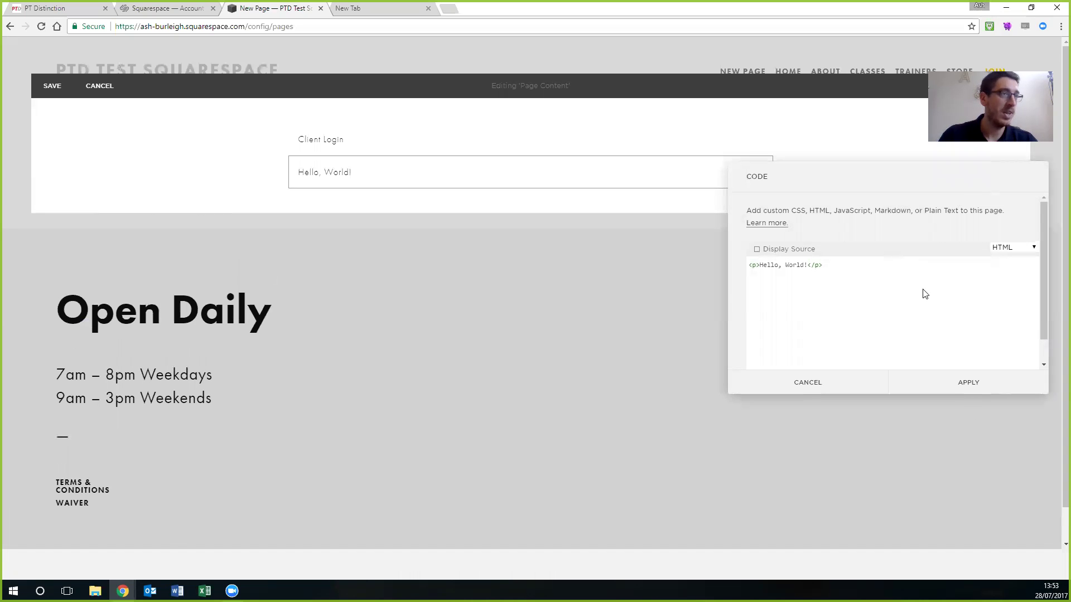
click(1030, 251)
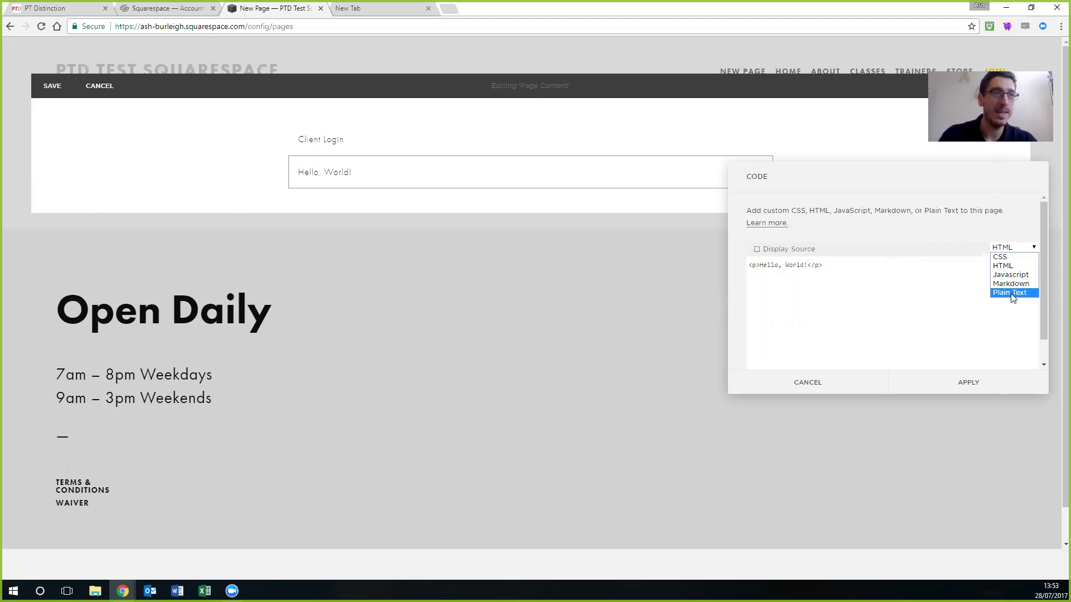
click(1011, 266)
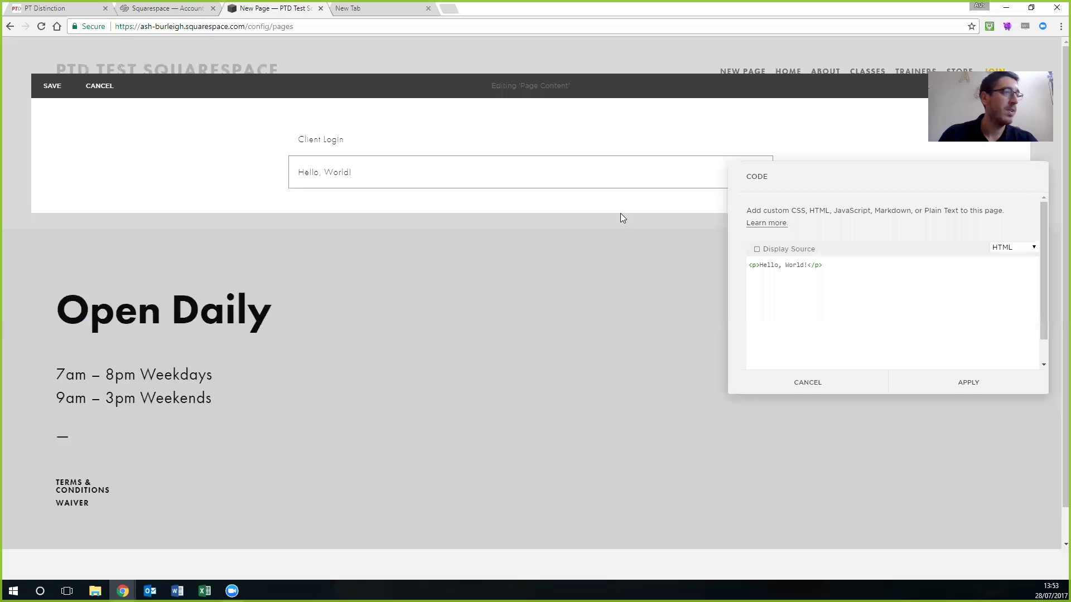
Step: Copy the iframe embed code from PT Distinction's Your Website page
click(46, 7)
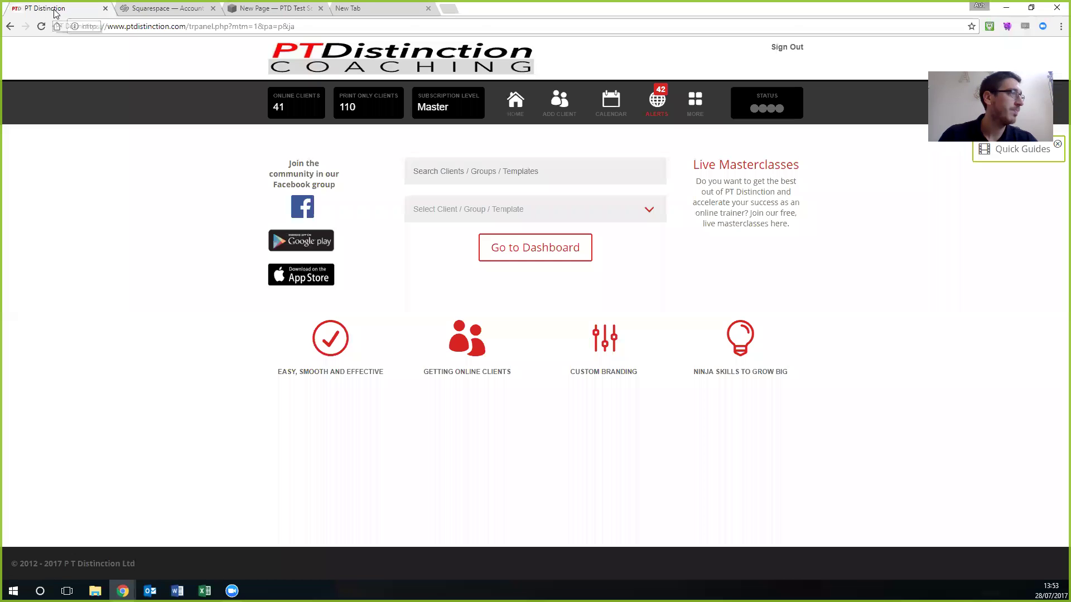
click(695, 101)
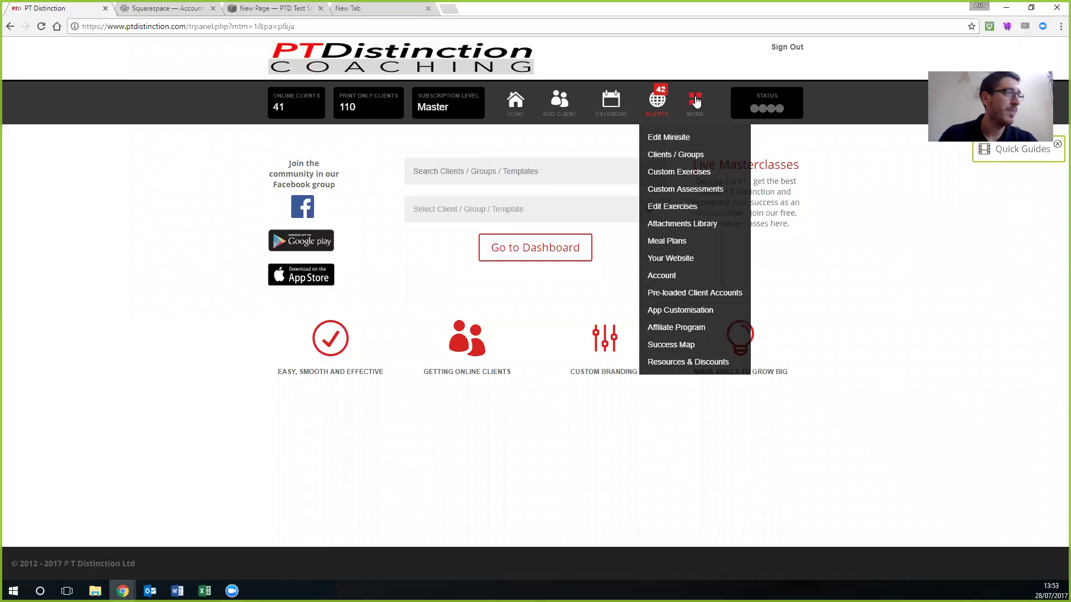
click(662, 259)
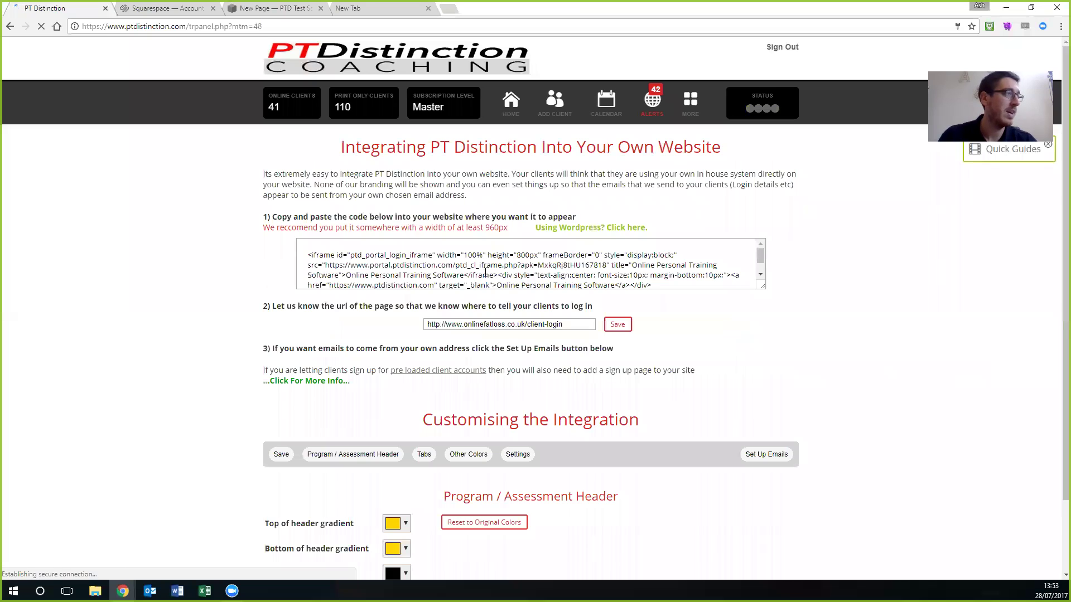
drag(322, 245, 703, 291)
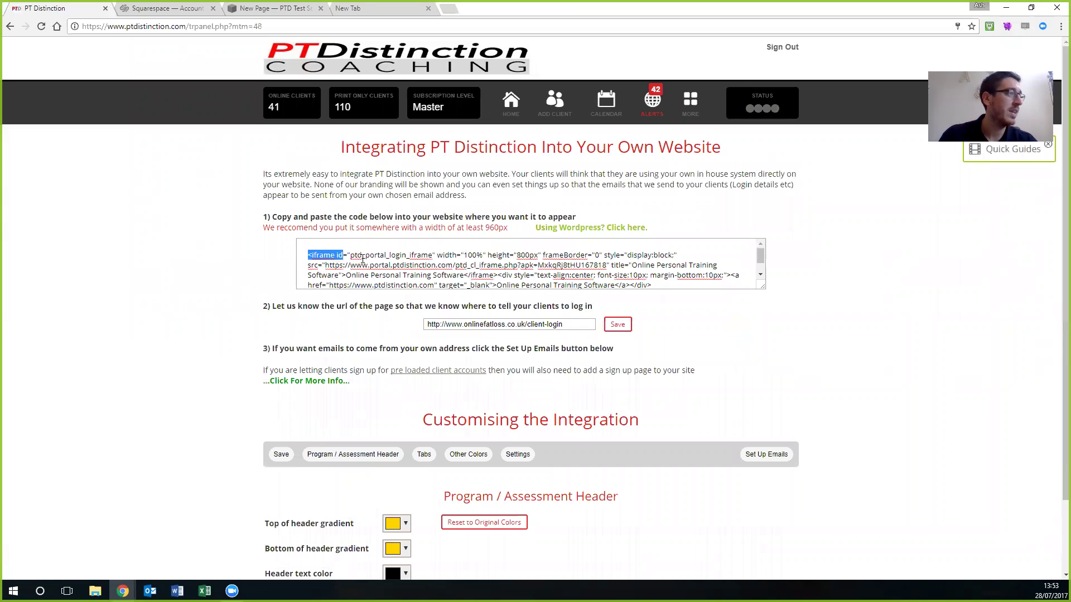
right_click(563, 254)
click(590, 277)
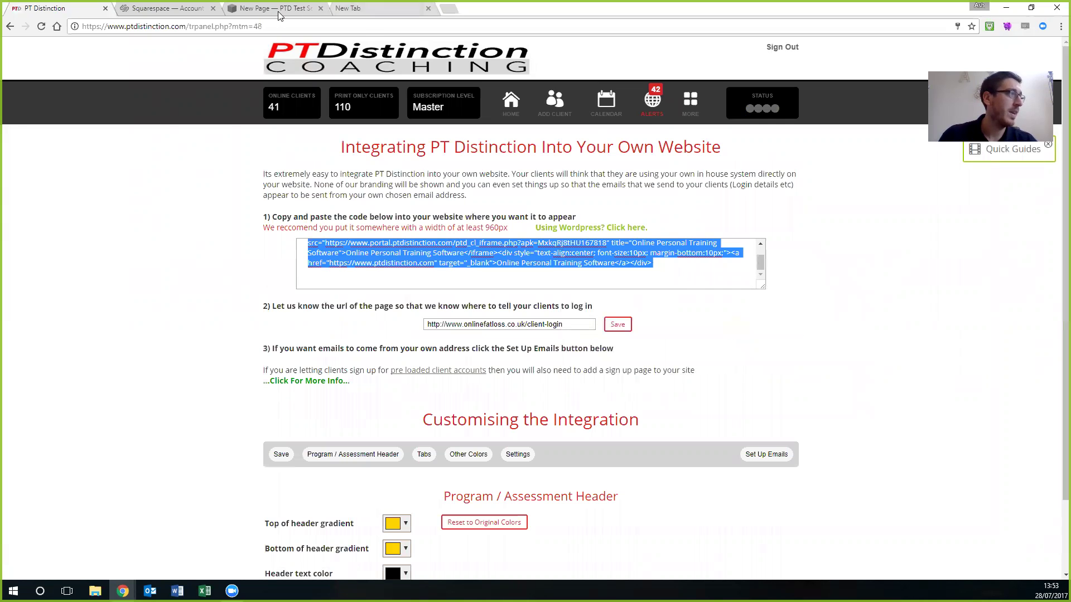
click(160, 8)
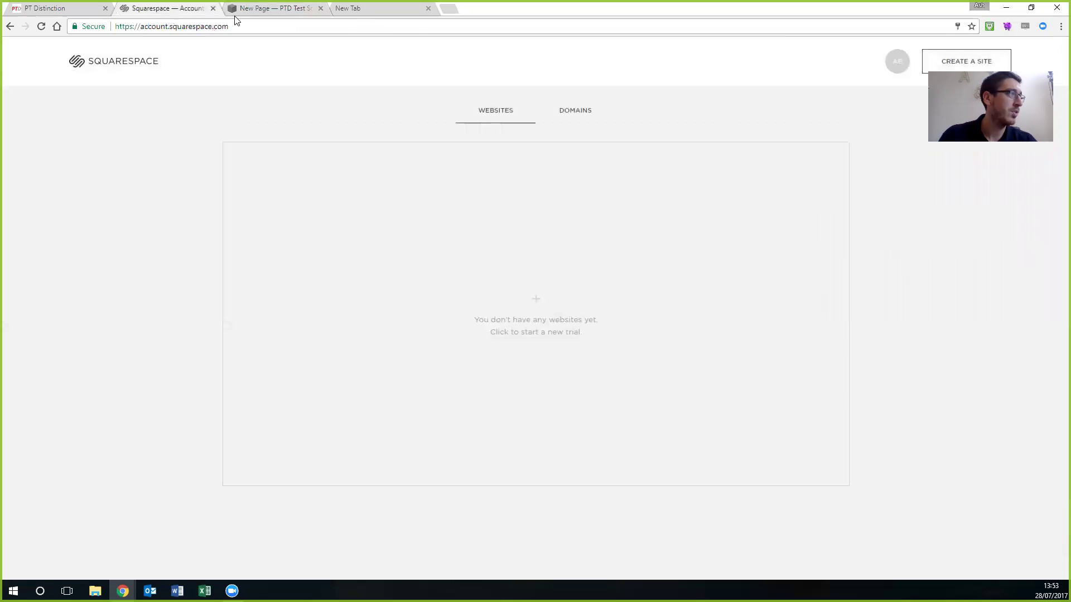
Step: Replace the code block's '<p>Hello, World!</p>' with the pasted PT Distinction iframe code
click(266, 16)
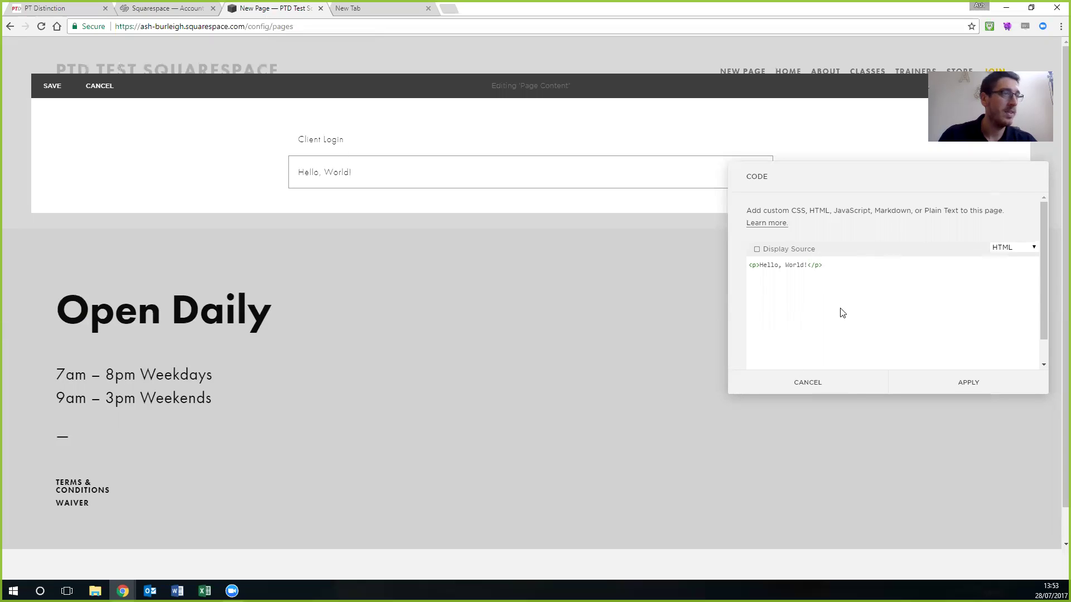
drag(842, 313, 746, 271)
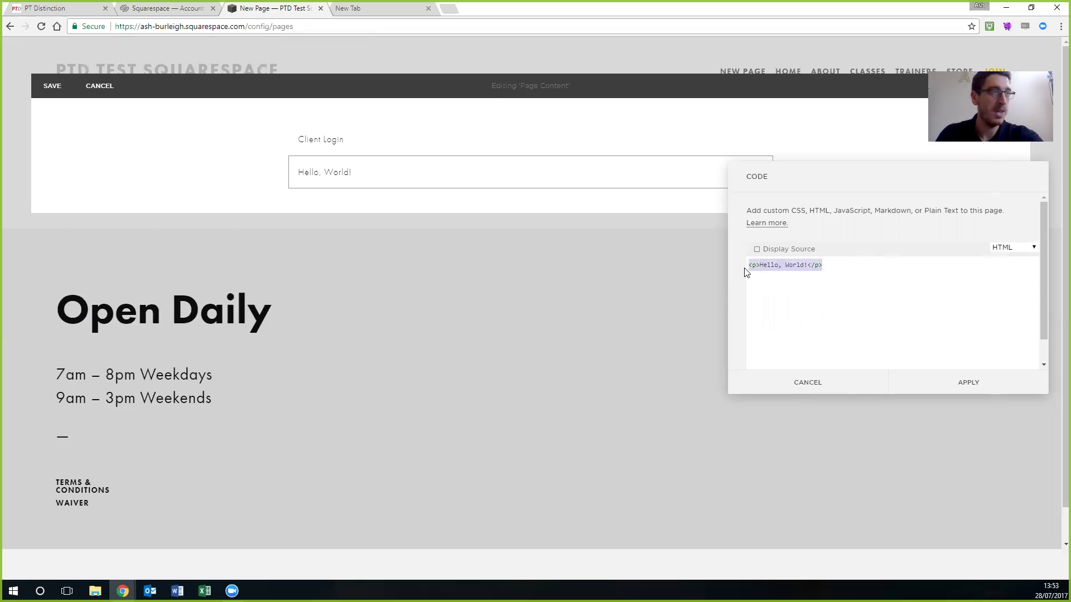
key(BackSpace)
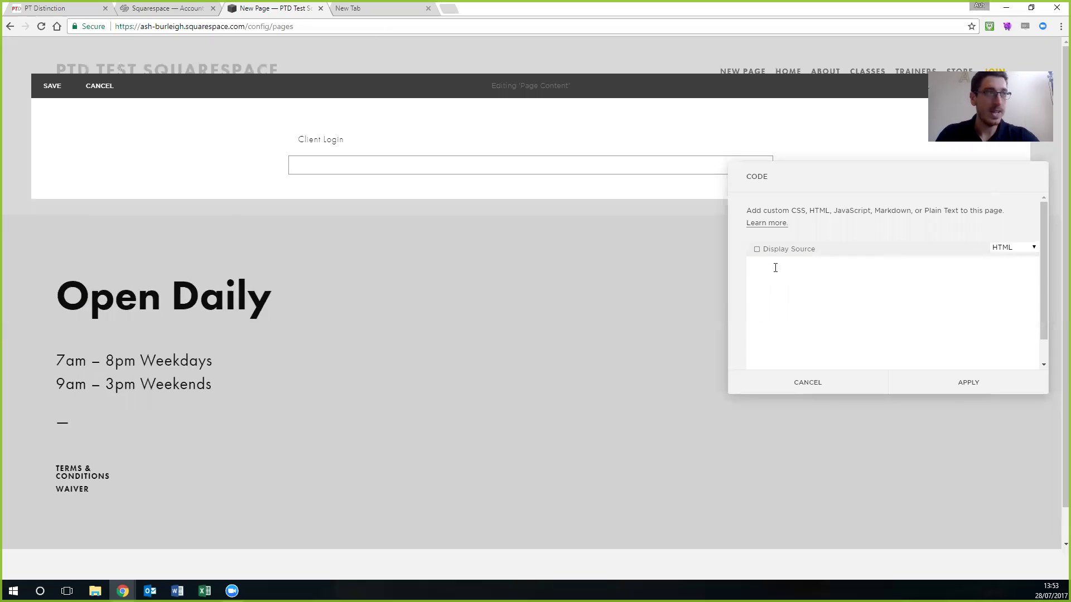
key(ctrl+v)
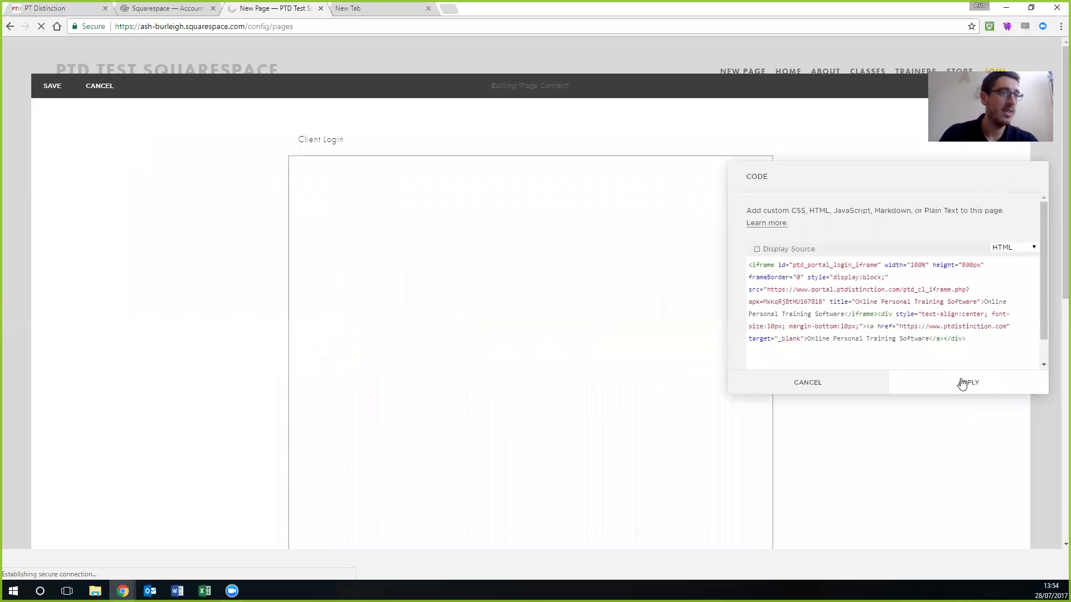
click(963, 384)
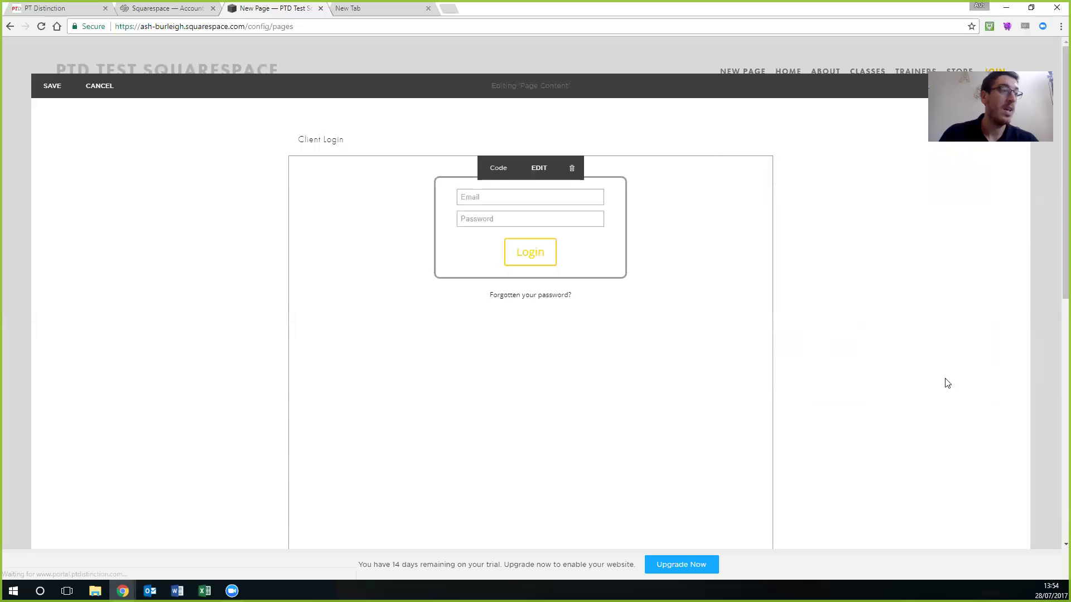
scroll(906, 371, down, 2)
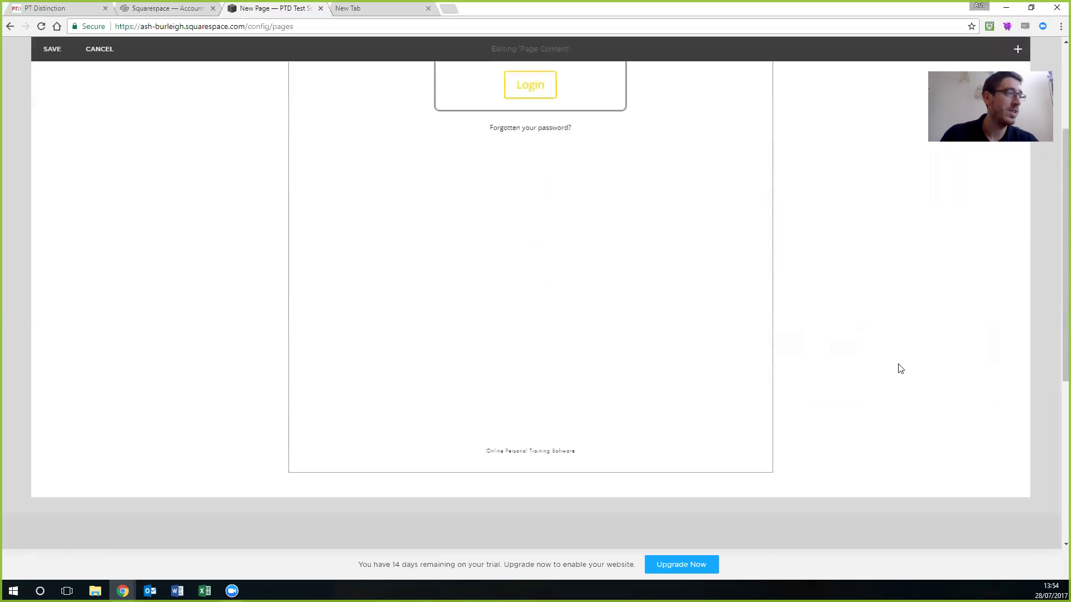
scroll(900, 368, down, 3)
scroll(896, 366, up, 3)
scroll(896, 366, up, 2)
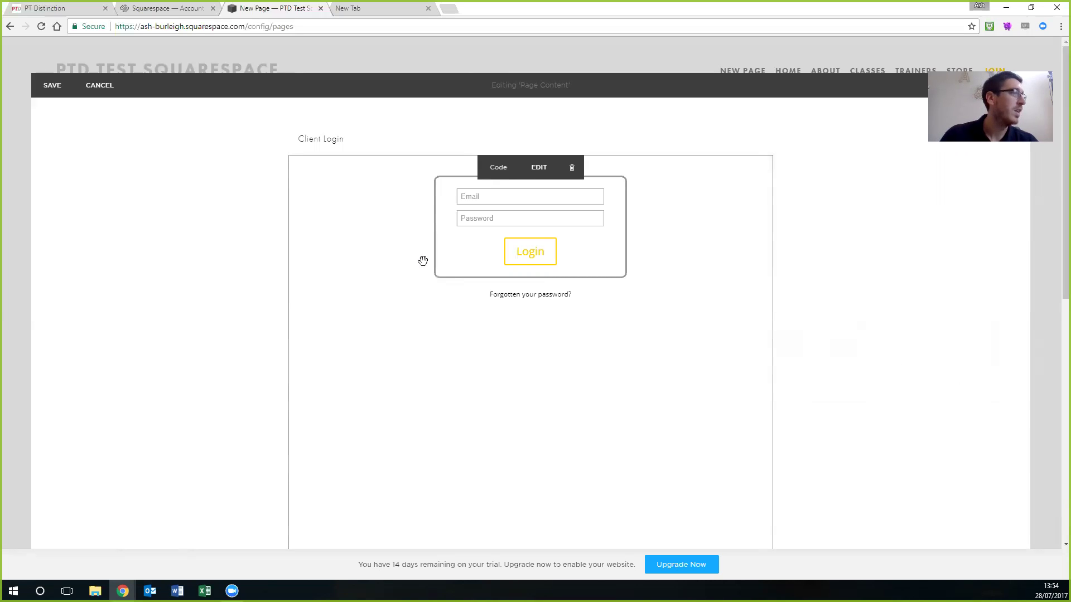
Step: Save the Login page edits
click(52, 85)
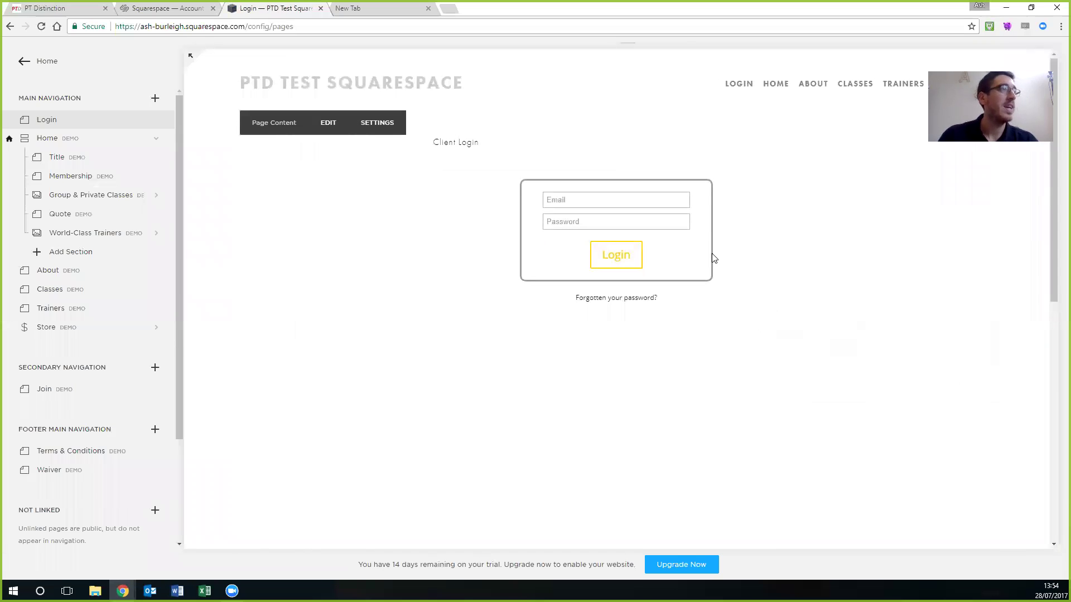
click(47, 10)
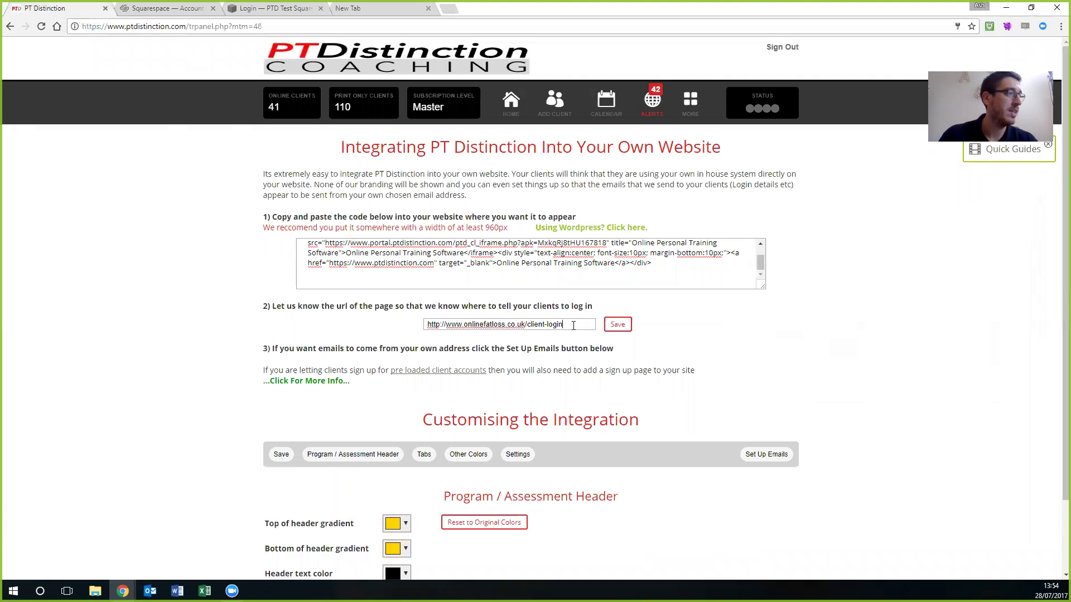
drag(563, 325, 409, 316)
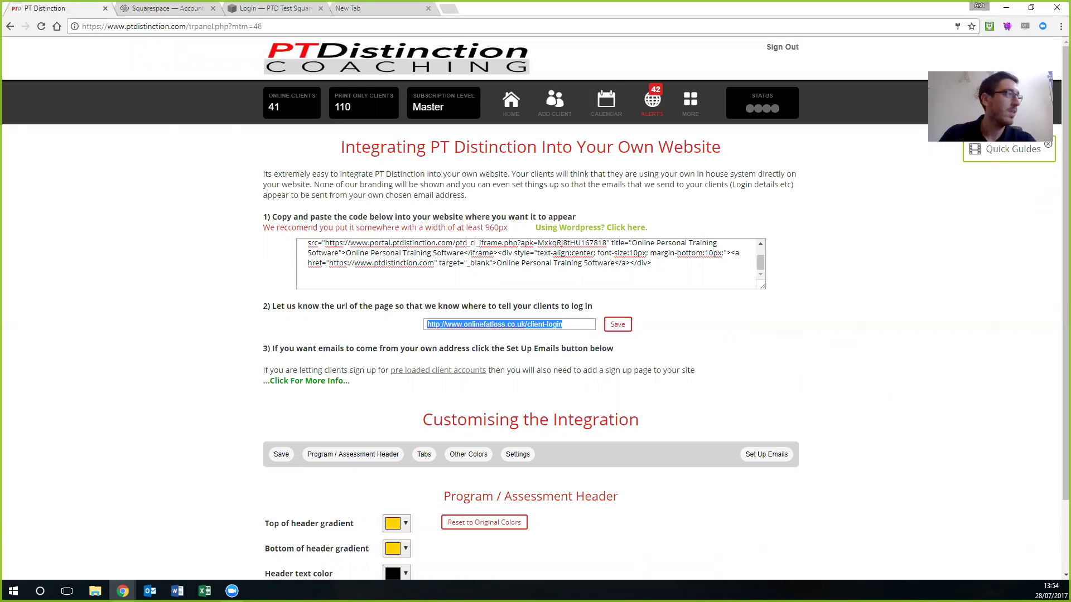
key(ctrl+3)
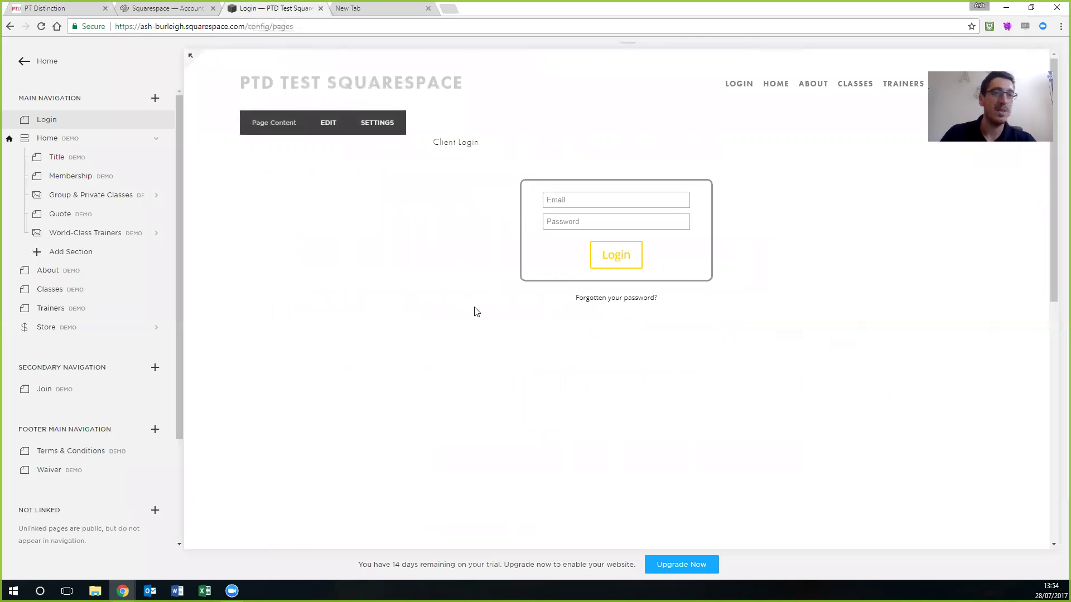